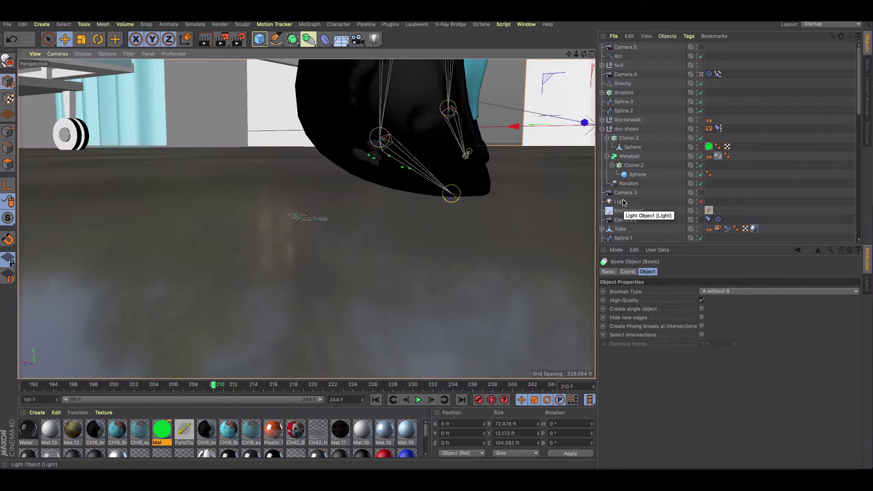
- Set the Mat material's luminance hue to 0° so the droplets turn red
double_click(162, 430)
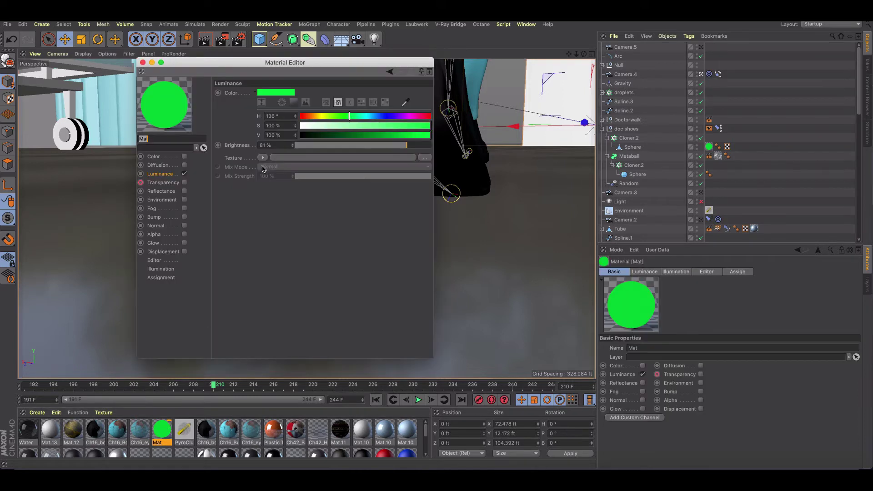
double_click(273, 116)
type("0")
key("Return")
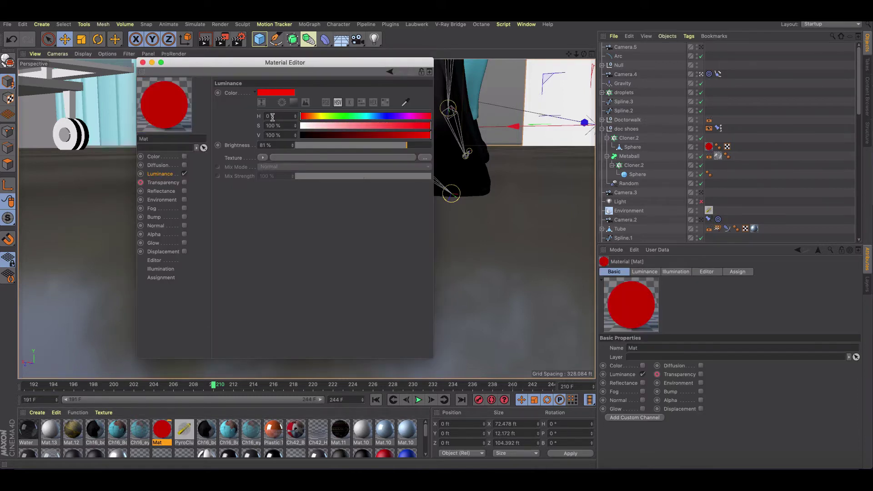
left_click(151, 63)
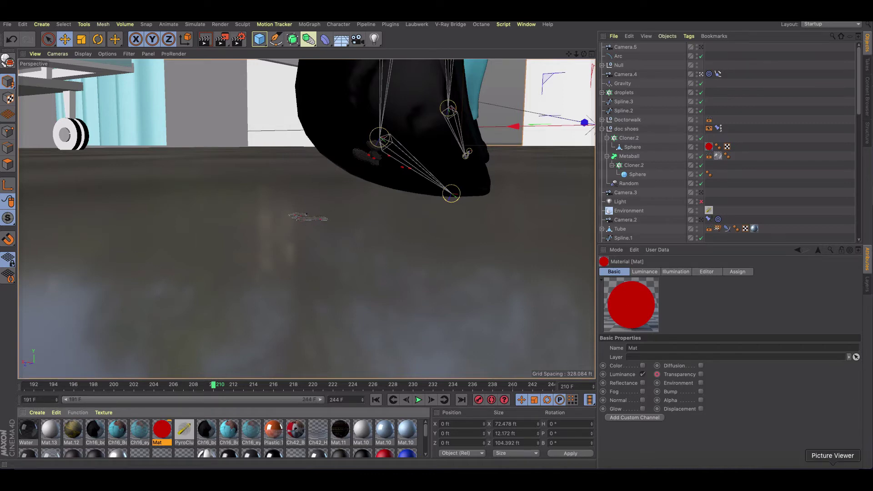
- Review the earlier 00:03:19 full render of frame 210 in the Picture Viewer
left_click(835, 477)
left_click(703, 238)
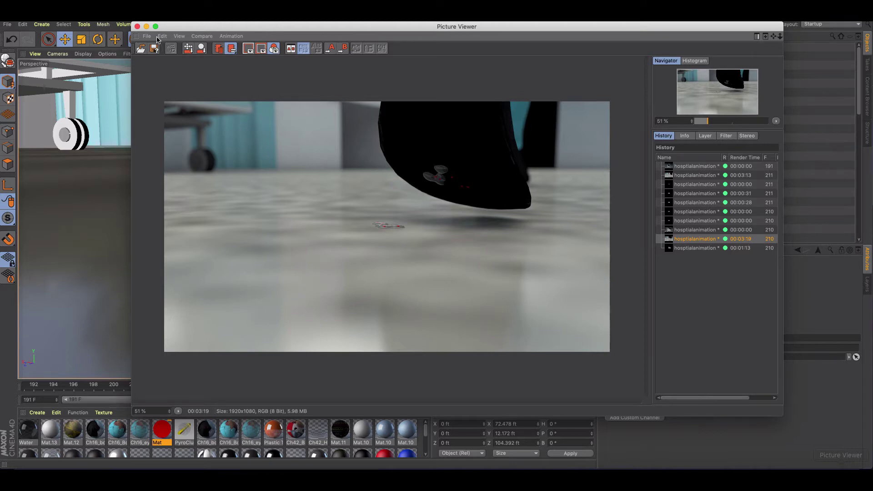
left_click(146, 26)
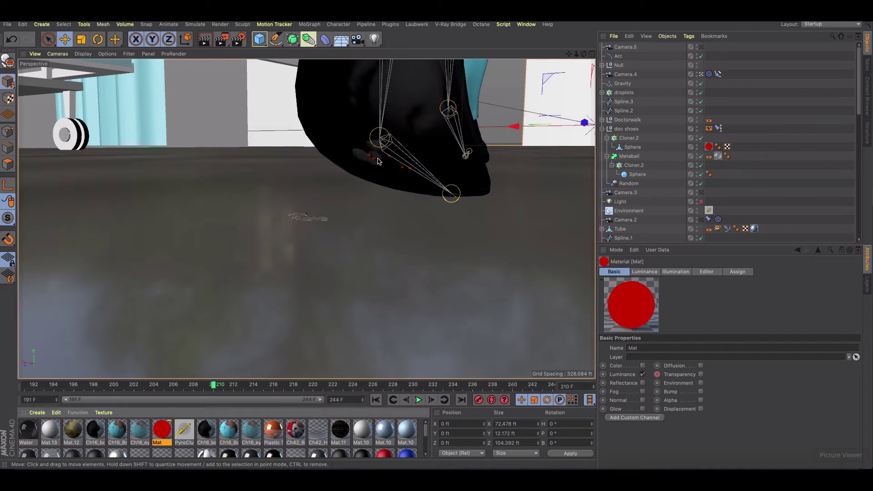
- Return the Mat material's luminance hue to 123° green
double_click(156, 431)
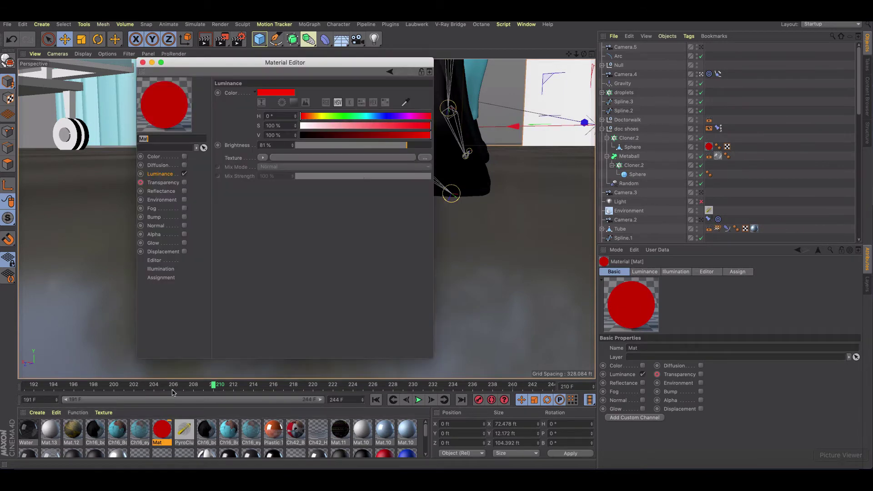
left_click(345, 118)
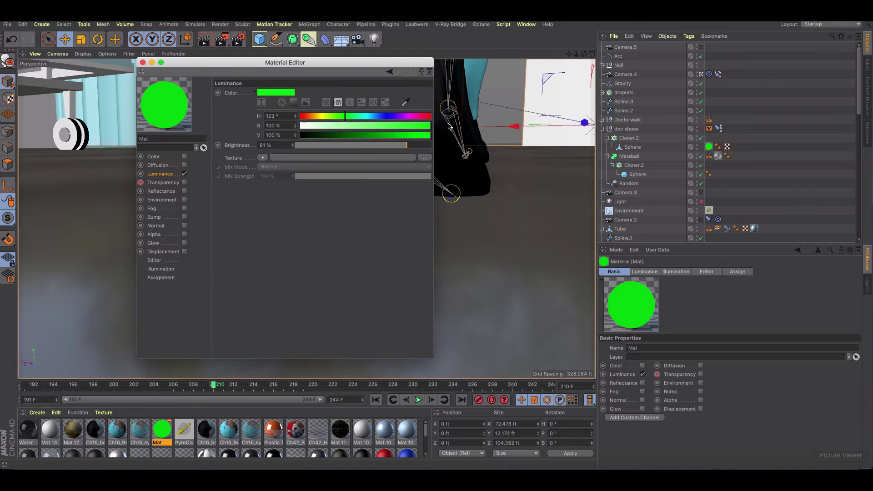
left_click(142, 63)
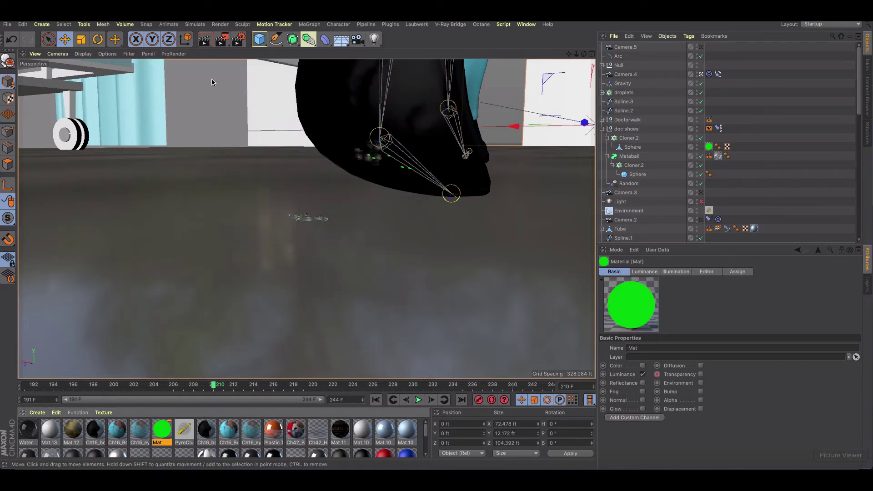
left_click(221, 39)
- Start an Interactive Render Region and fit its box tightly around the viruses below the shoe
left_click(271, 247)
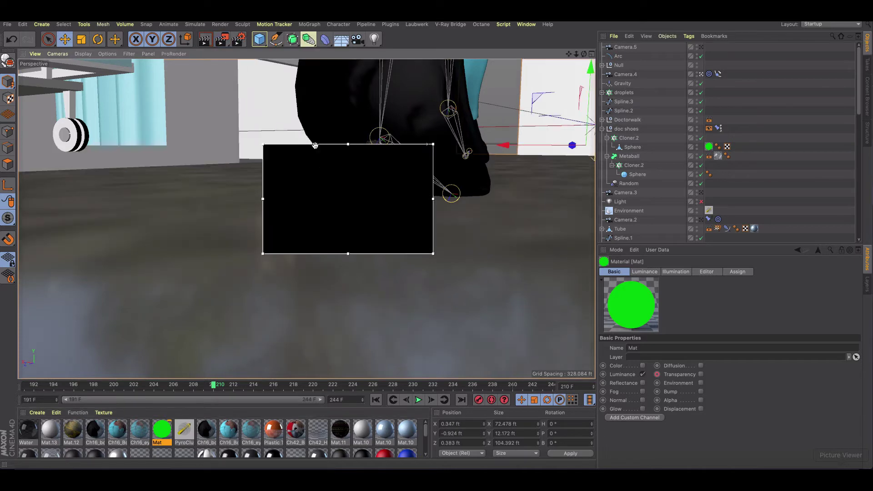
mouse_move(313, 144)
left_mouse_down()
mouse_move(321, 165)
mouse_move(392, 172)
mouse_move(351, 137)
mouse_move(315, 136)
left_mouse_up()
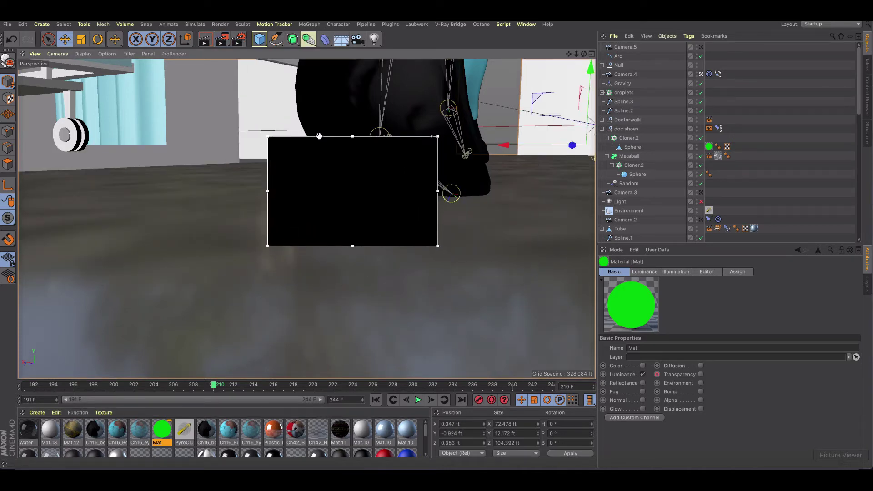
left_click_drag(353, 246, 354, 226)
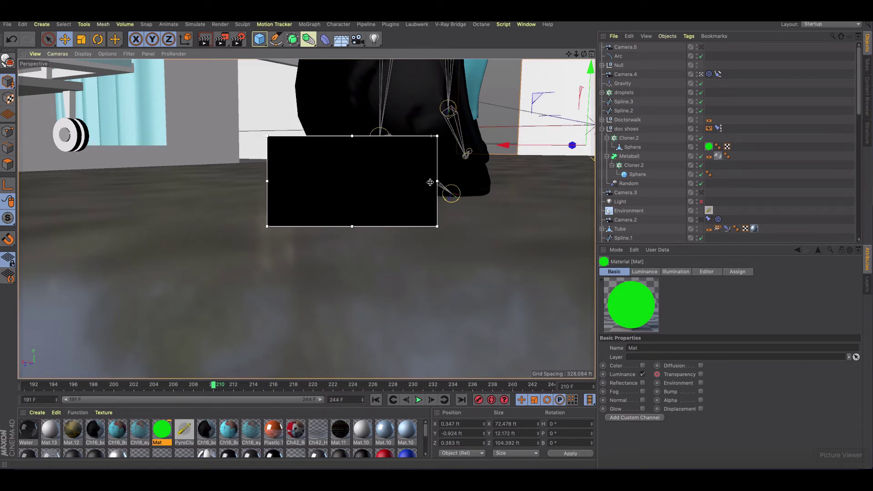
left_click_drag(434, 181, 414, 182)
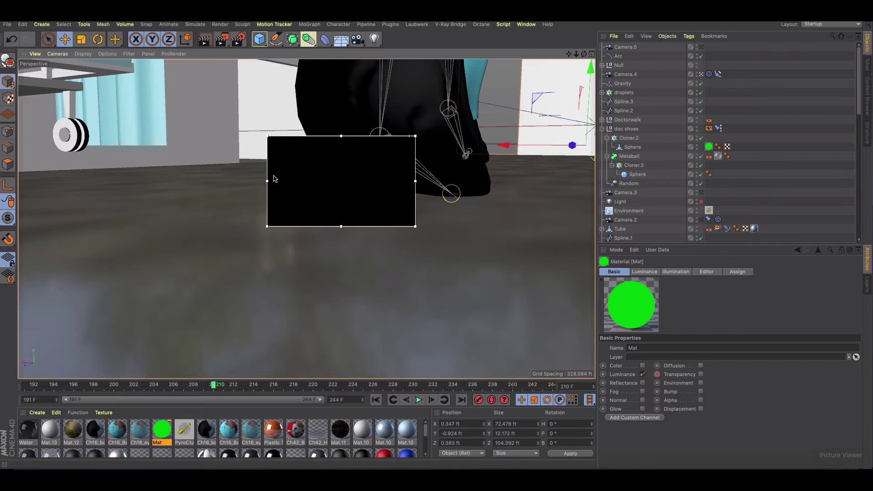
left_click_drag(268, 181, 286, 184)
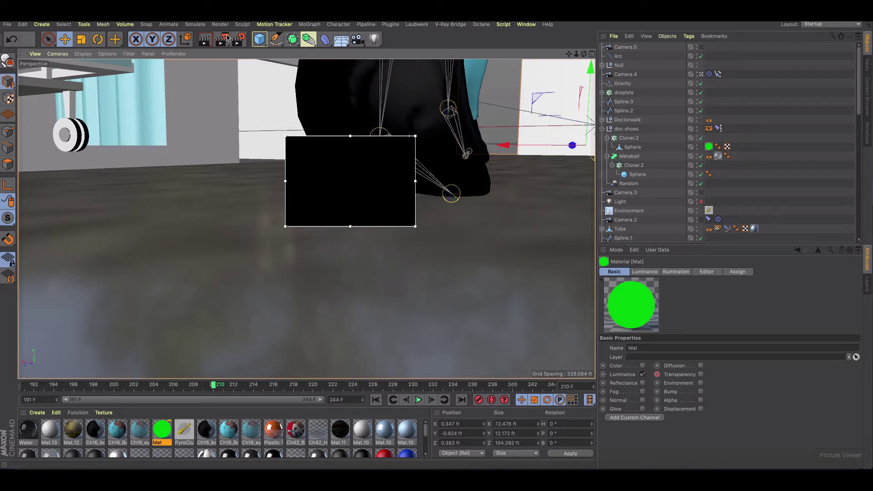
- Enable Render Region with the IRR borders (886/258/594/515) and save output as virus2
left_click(240, 43)
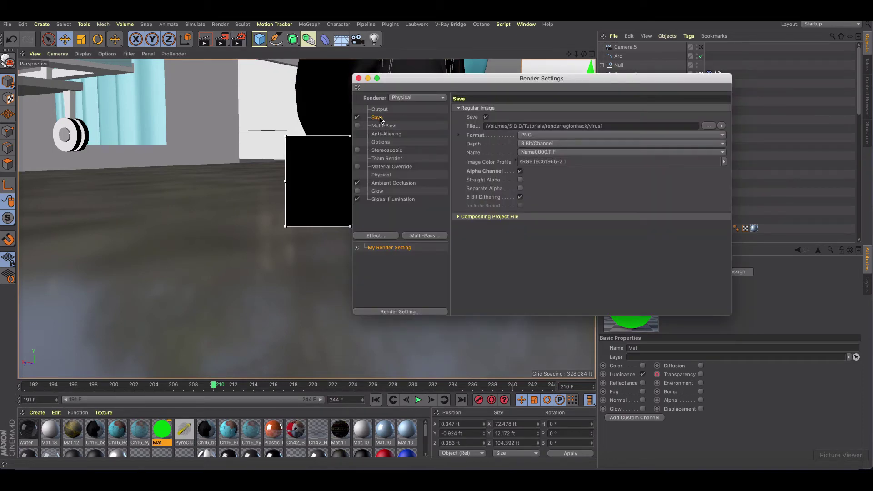
left_click(376, 112)
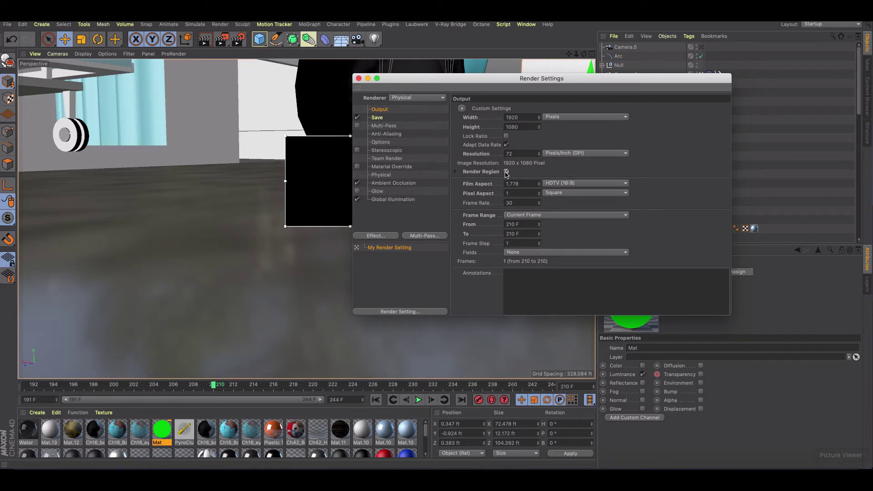
left_click(456, 172)
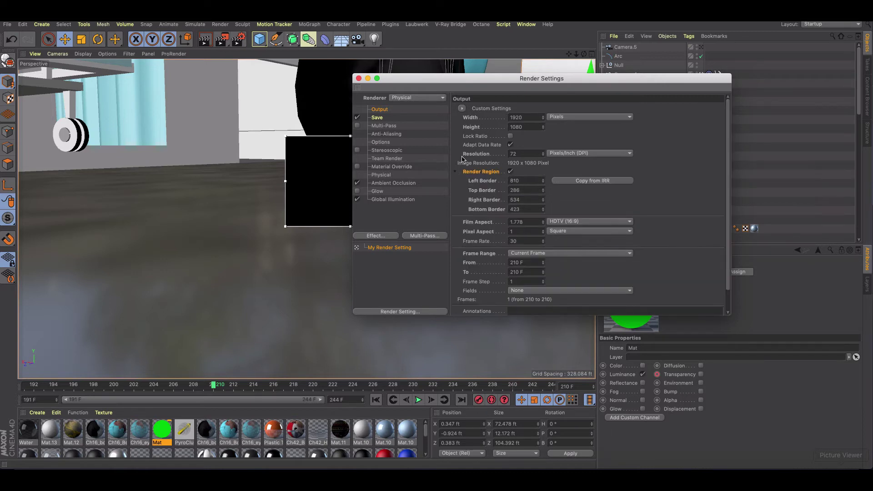
left_click_drag(425, 81, 534, 60)
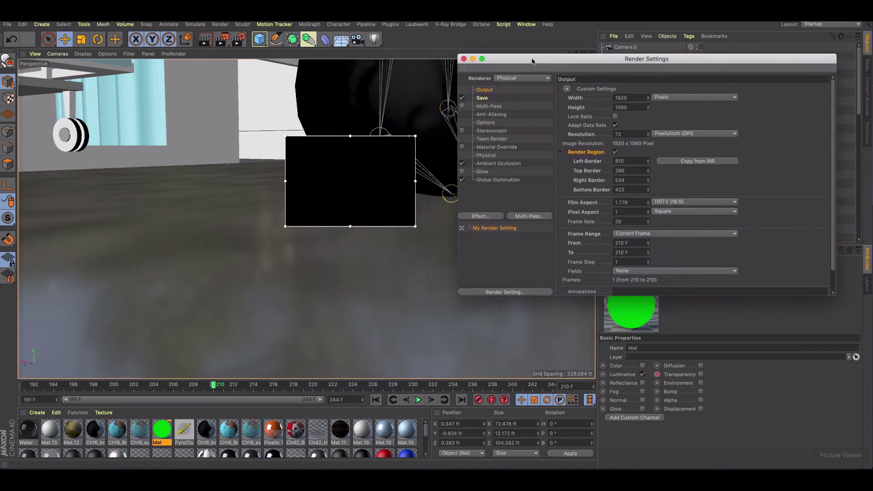
left_click(704, 163)
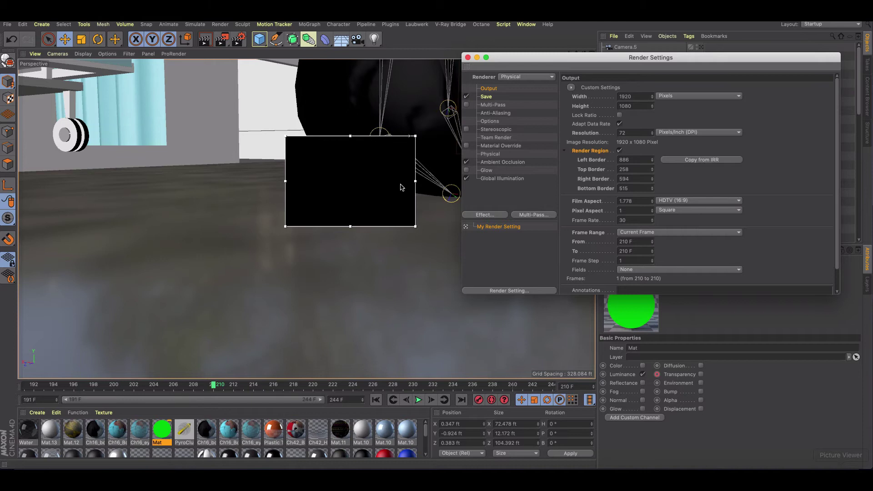
left_click(487, 98)
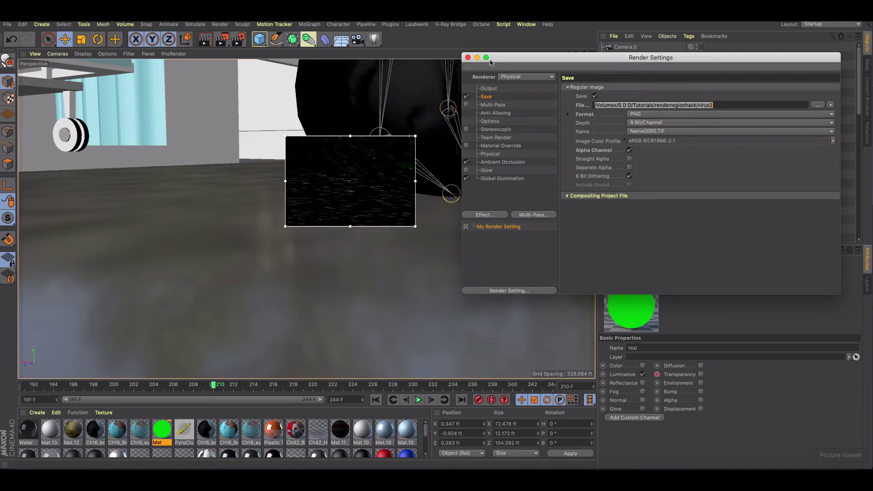
- Flip between the virus1_0210.png region render and the full hospital floor render
left_click(468, 57)
left_click(222, 39)
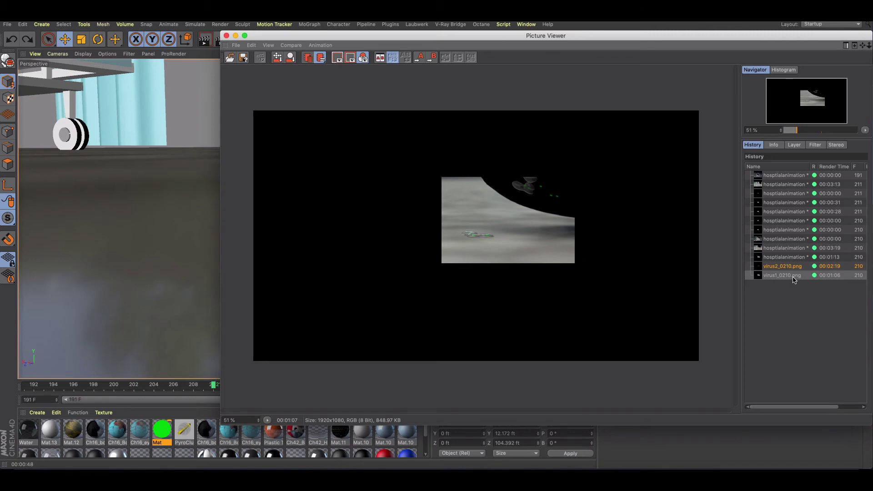
left_click(783, 248)
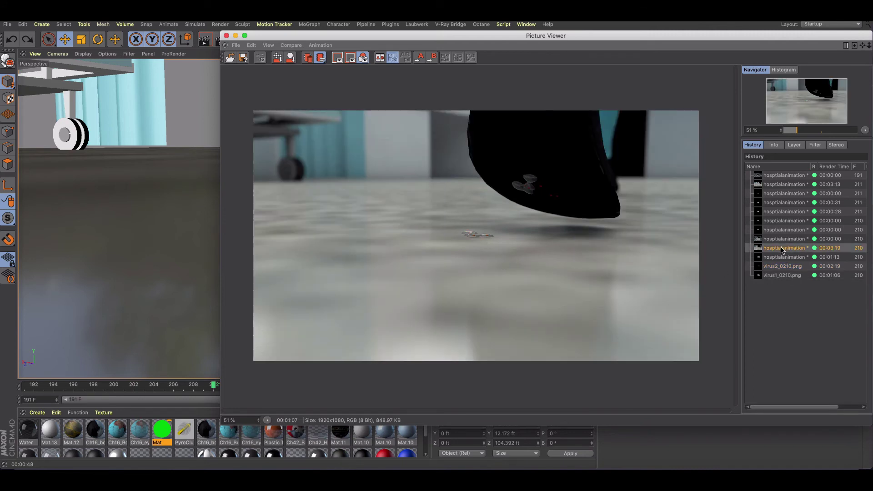
left_click(785, 278)
left_click(783, 249)
left_click(784, 275)
left_click(777, 249)
- Delete the black Layer 0 from hosptialanimation2.jpg in Photoshop
left_click(519, 461)
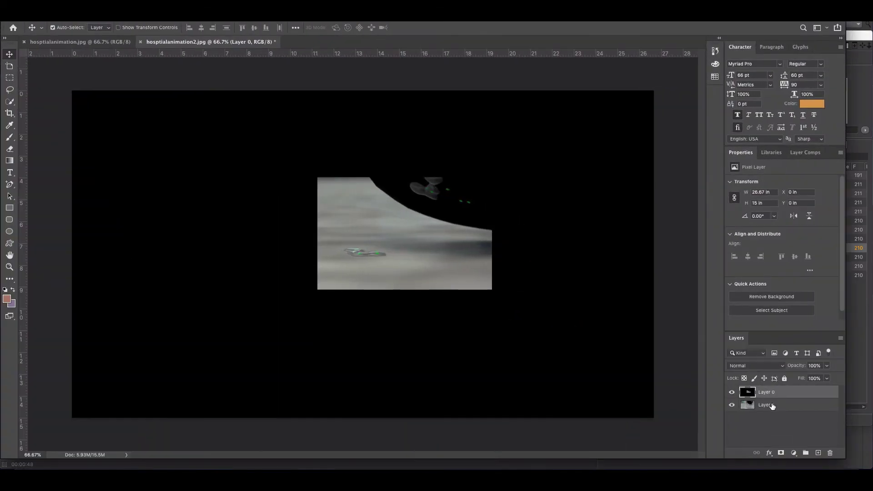
left_click(770, 404)
left_click(773, 392)
key("Delete")
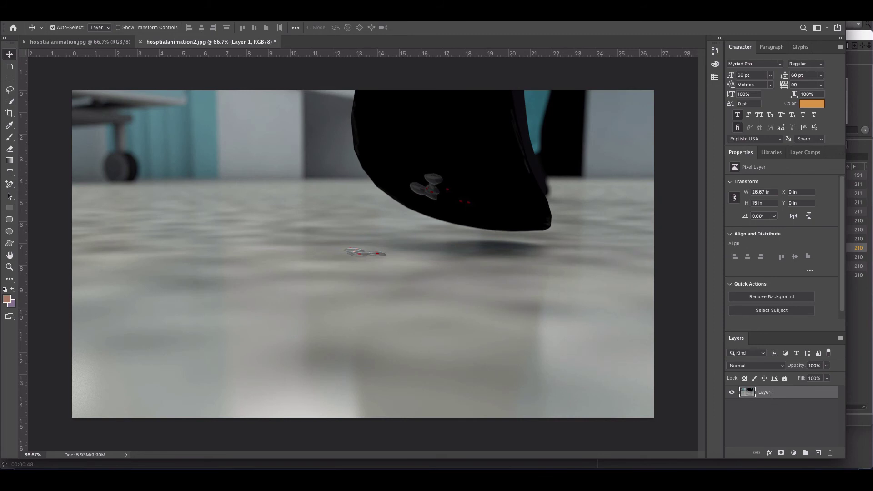
- Open virus1_0210.png as a separate document, then go back to hosptialanimation2.jpg
left_click(78, 13)
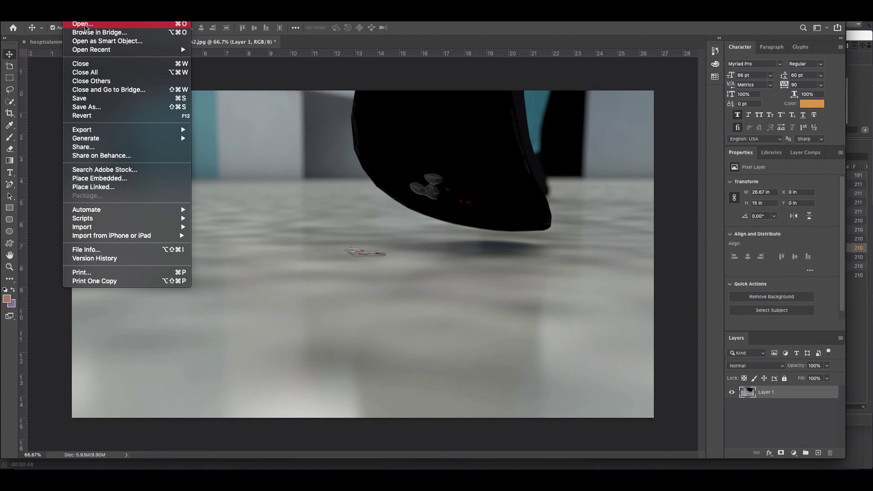
left_click(85, 25)
left_click(299, 101)
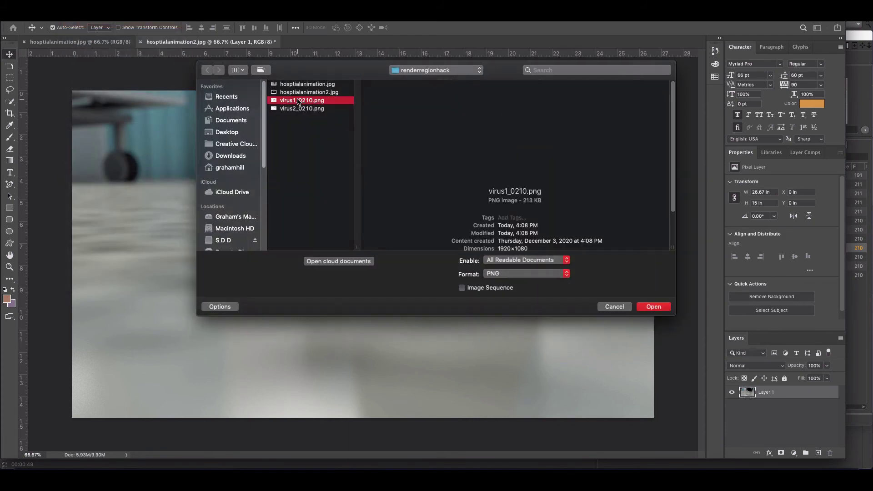
left_click(301, 109)
left_click(301, 100)
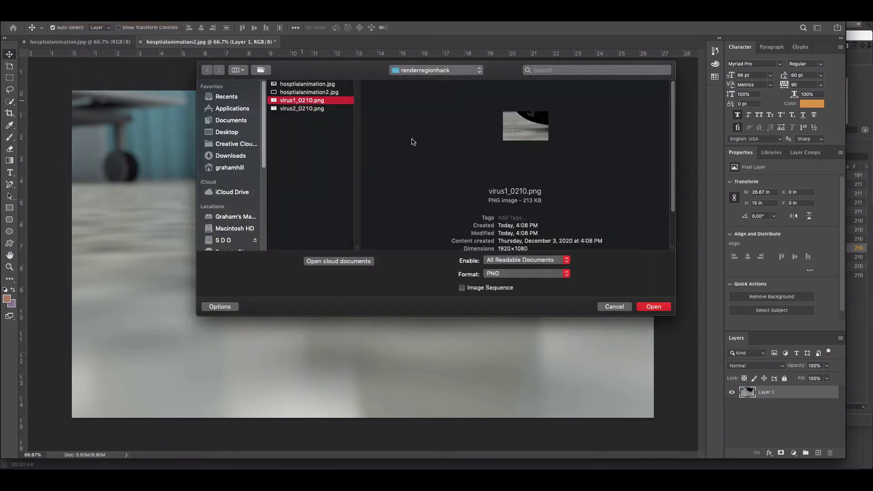
left_click(653, 306)
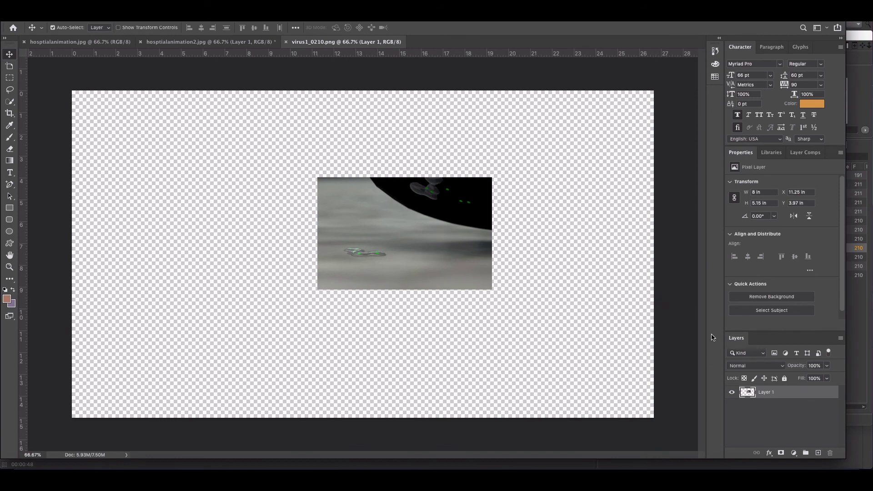
left_click(196, 42)
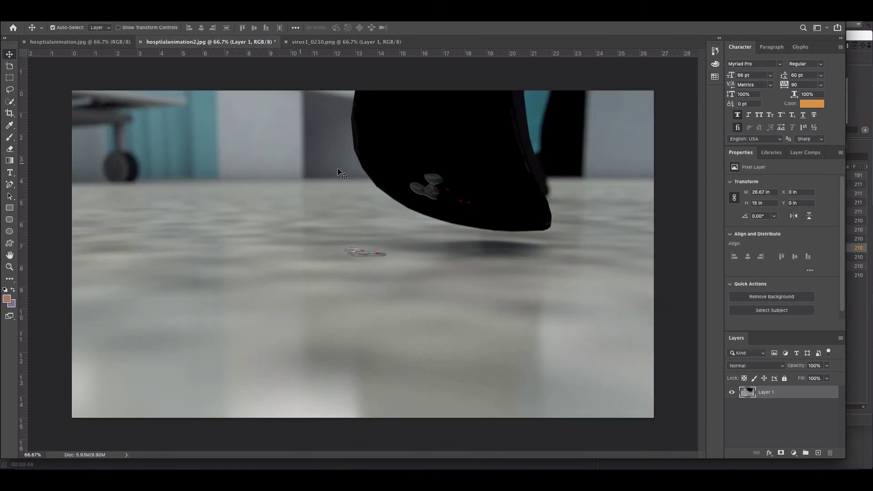
- Align the virus region image over the frame and move Layer 1 above Layer 2
left_click_drag(302, 122, 349, 253)
left_click(782, 408)
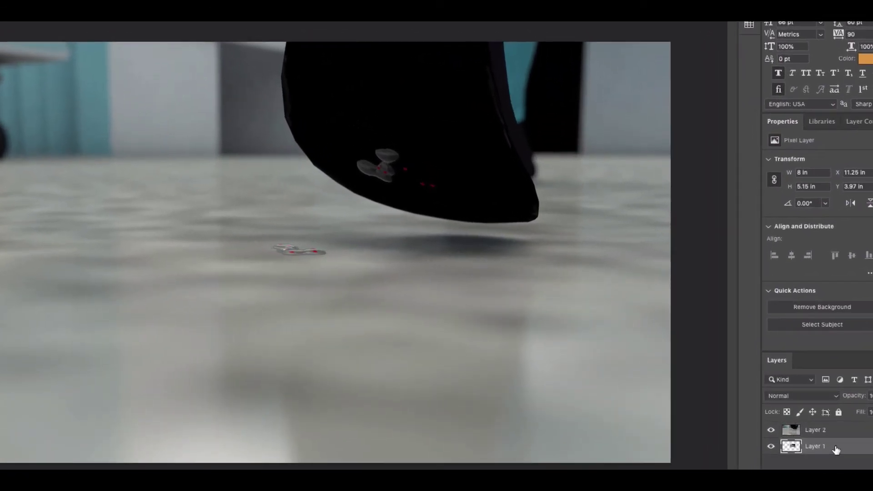
double_click(836, 449)
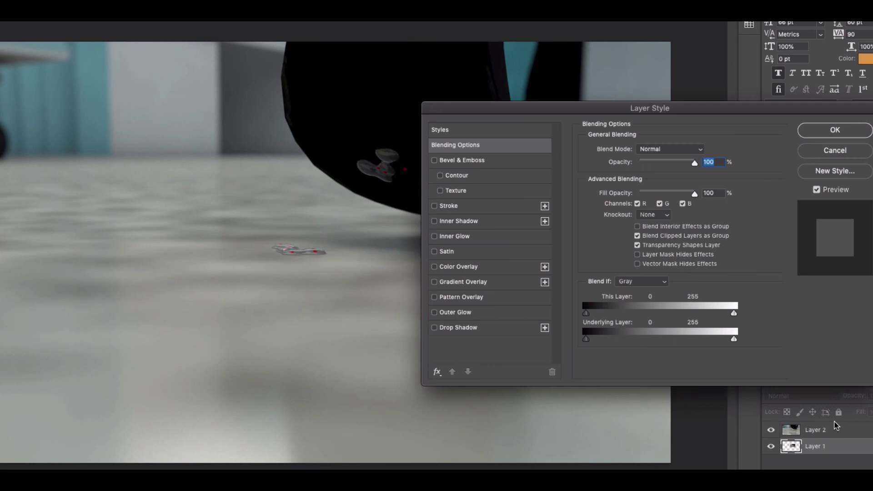
left_click(841, 153)
left_click_drag(795, 447, 794, 429)
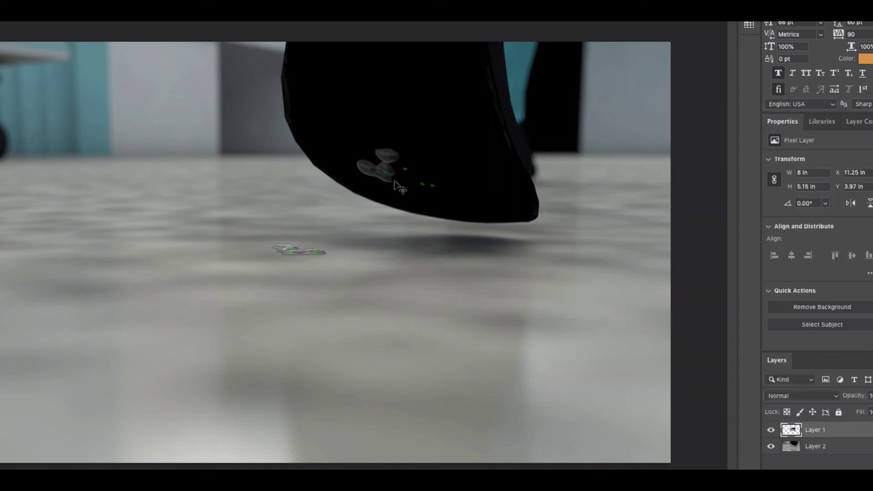
- Toggle Layer 1's visibility to compare the green viruses with the original render
left_click(771, 431)
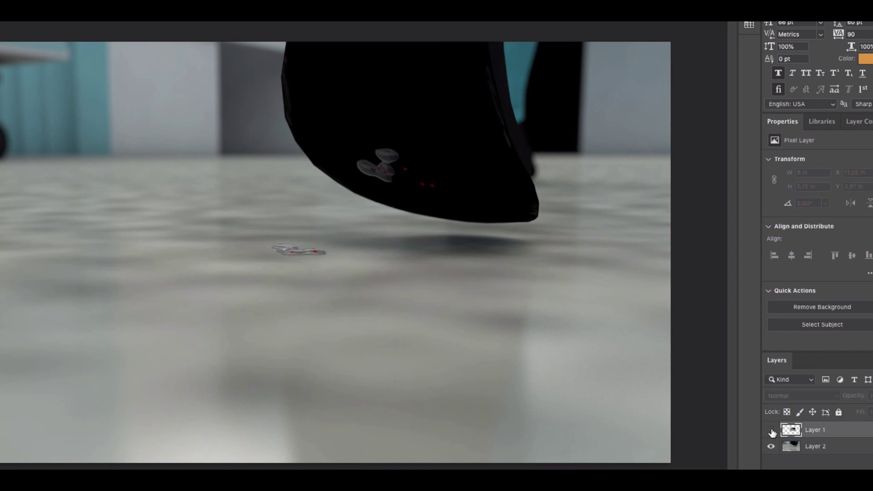
left_click(771, 430)
left_click(771, 430)
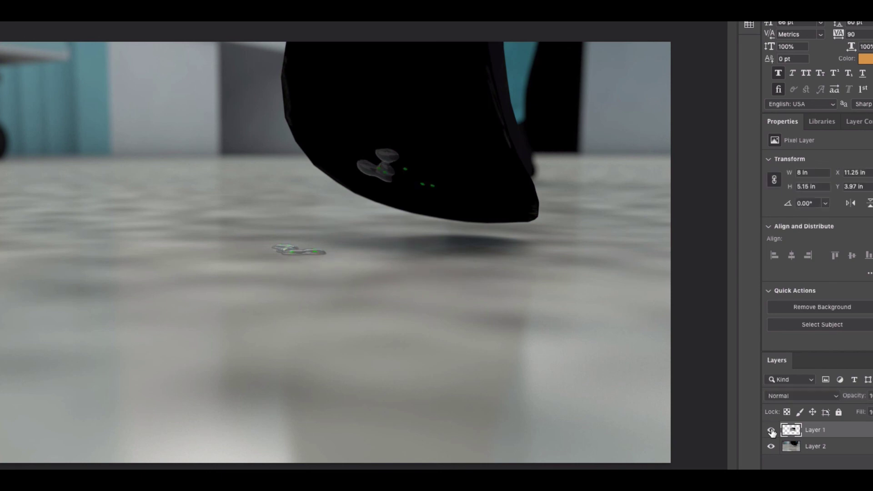